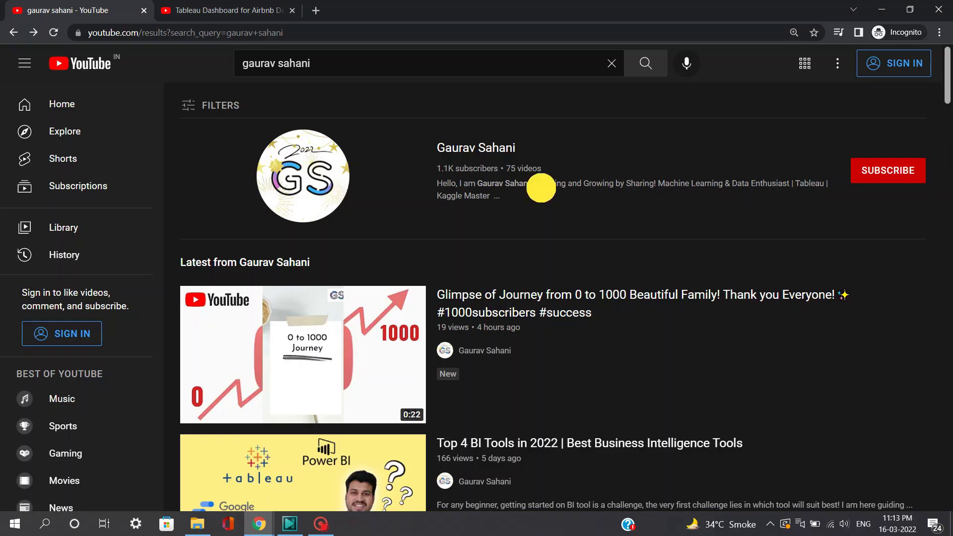
- Open the Tableau End-to-End Tutorials playlist from the author's channel playlists
left_click(540, 185)
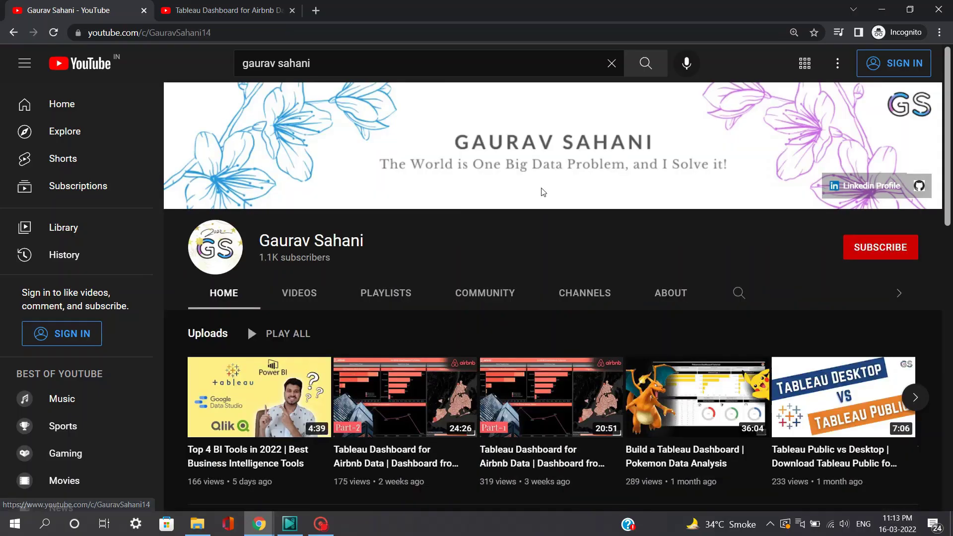
left_click(377, 291)
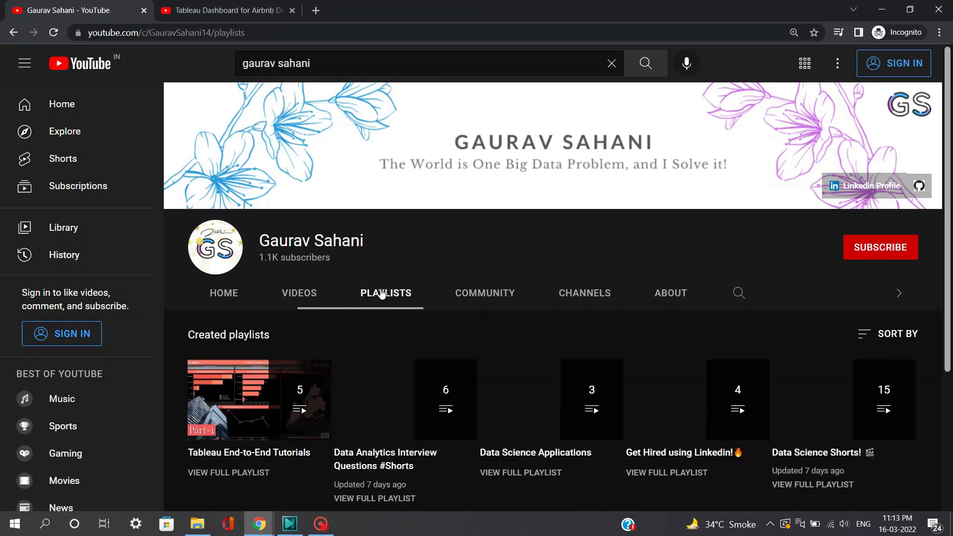
left_click(235, 472)
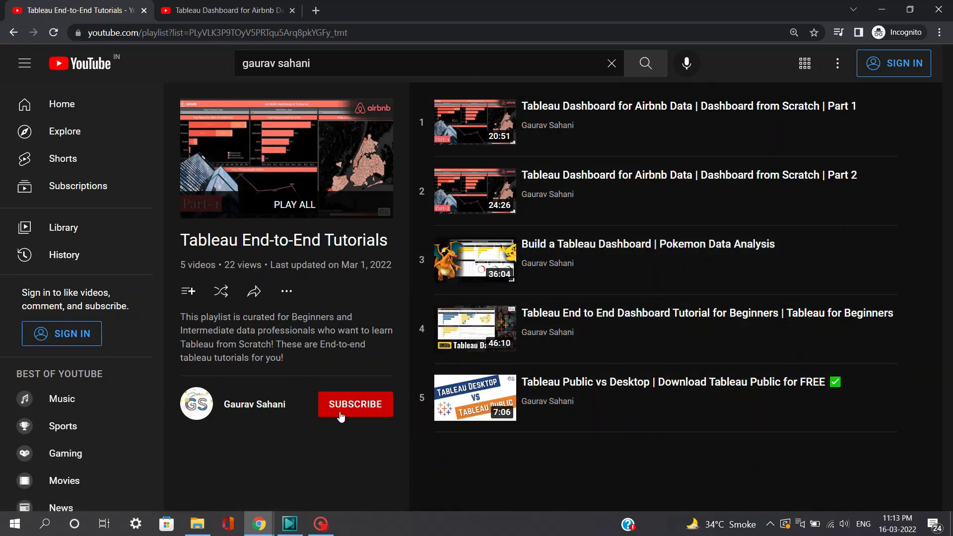
- Skim the Airbnb Part 1 video through its map, ratings chart and formatting sections to the end
left_click(228, 10)
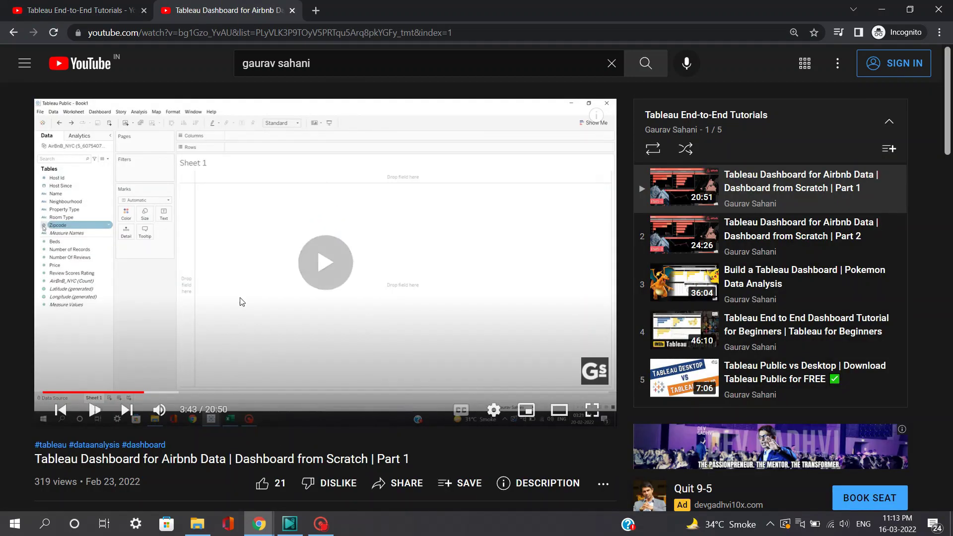
left_click(189, 393)
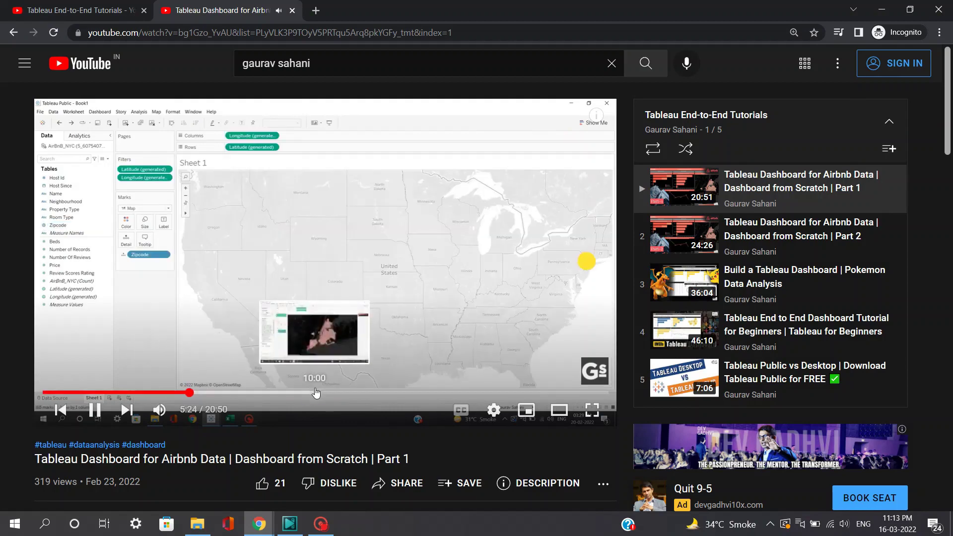
left_click(315, 393)
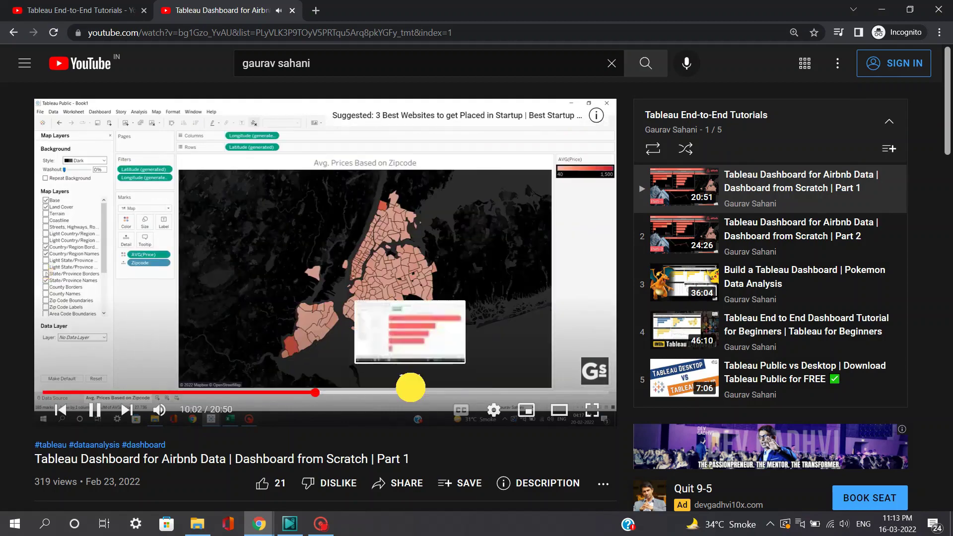
left_click(530, 392)
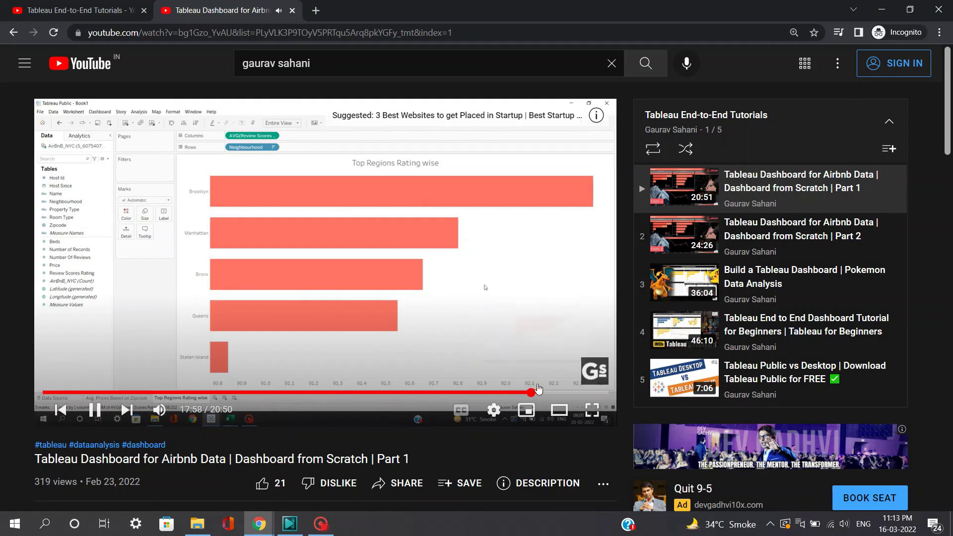
left_click(538, 391)
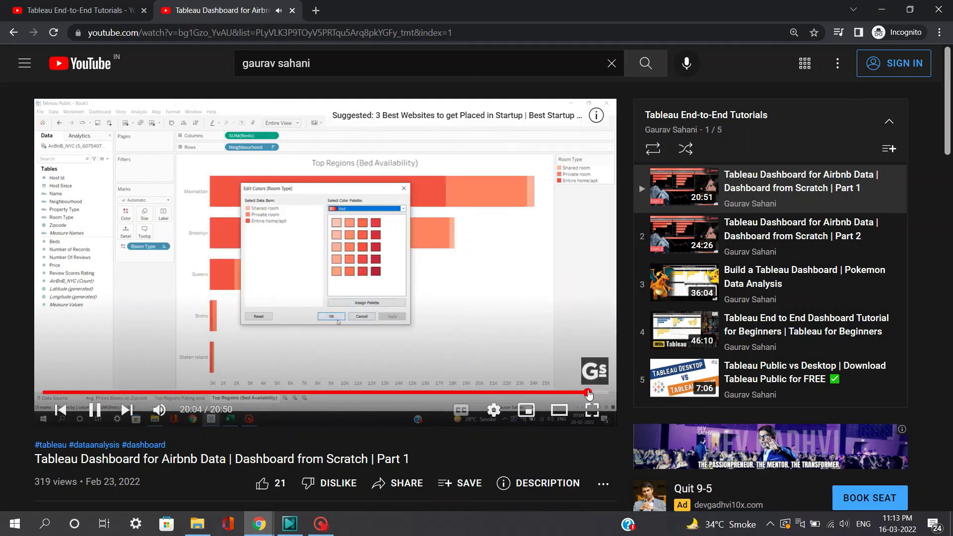
left_click(589, 392)
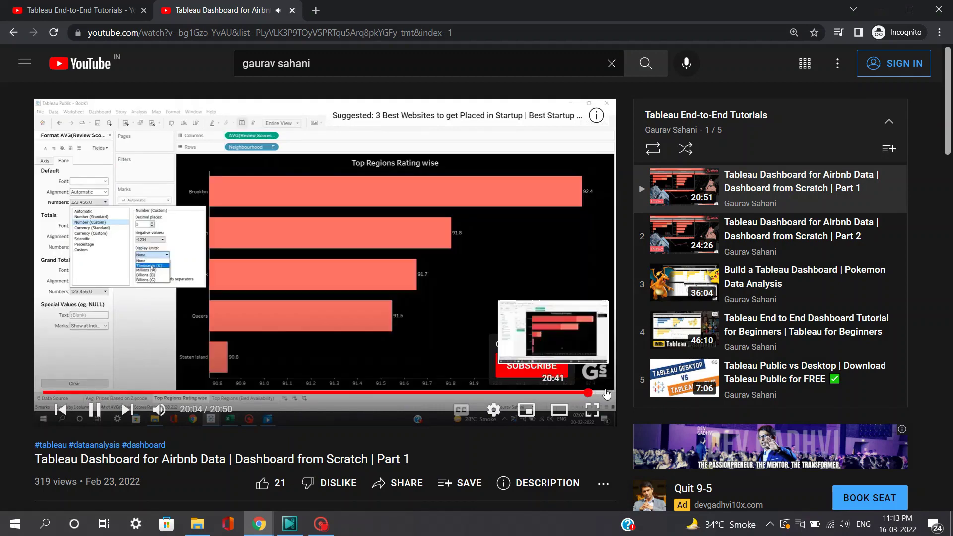
left_click(606, 392)
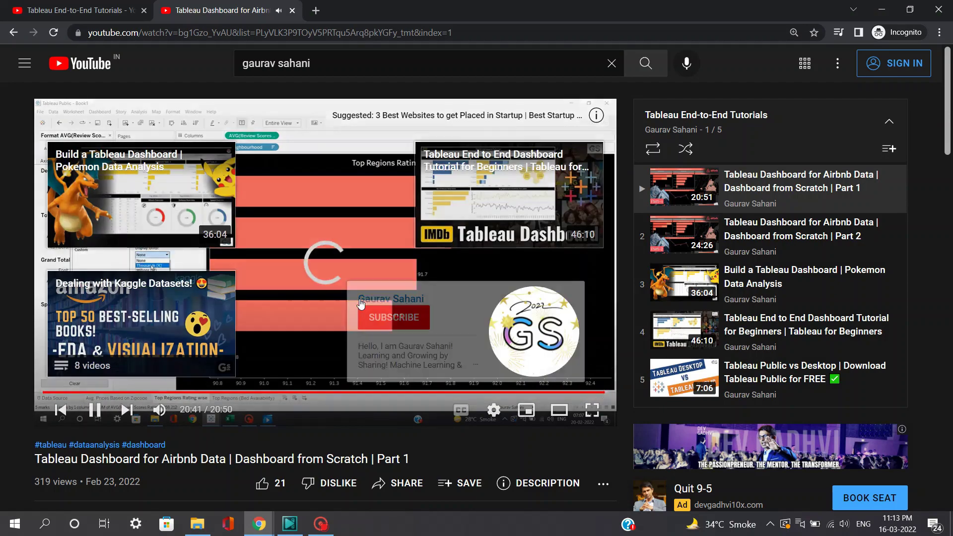
- Skim the Airbnb Part 2 video through its dashboard and title formatting sections
left_click(786, 231)
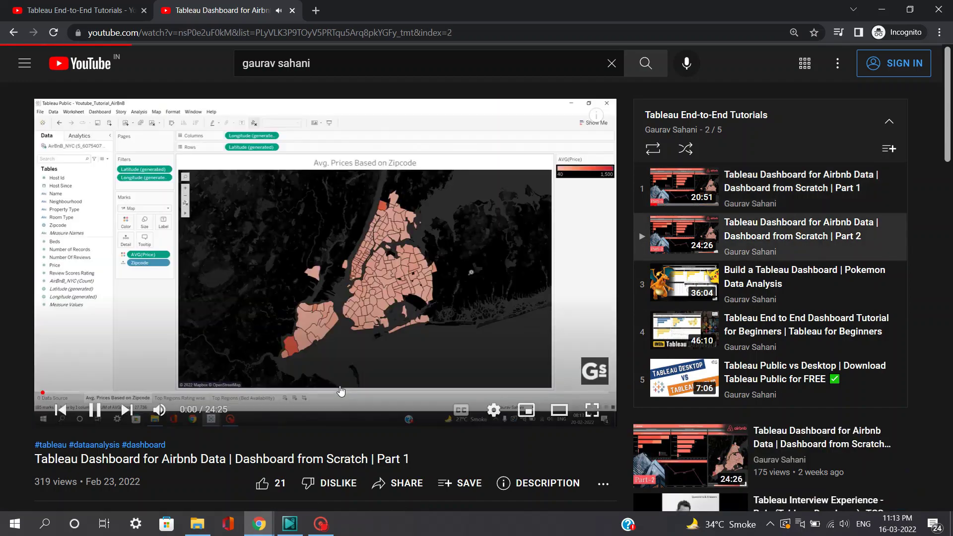
left_click(340, 392)
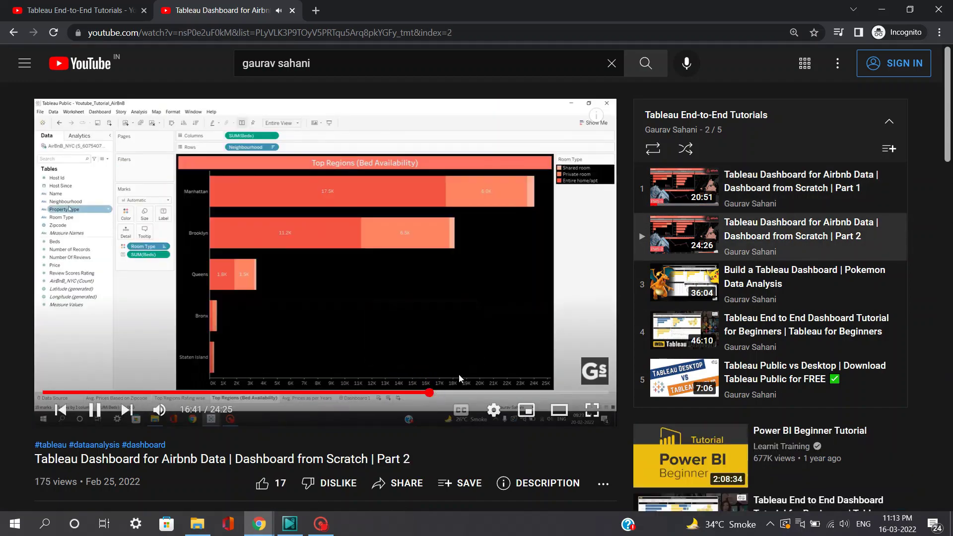
left_click(431, 392)
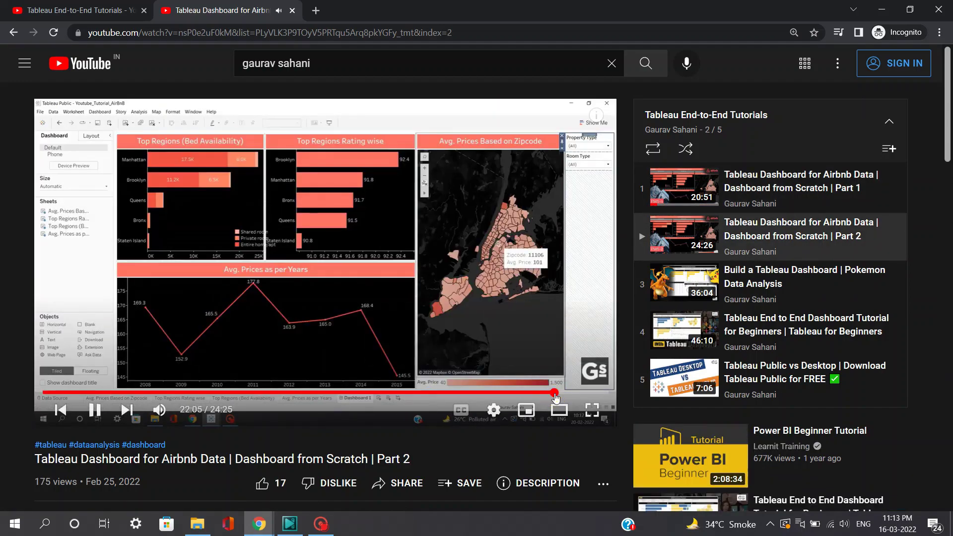
left_click(559, 392)
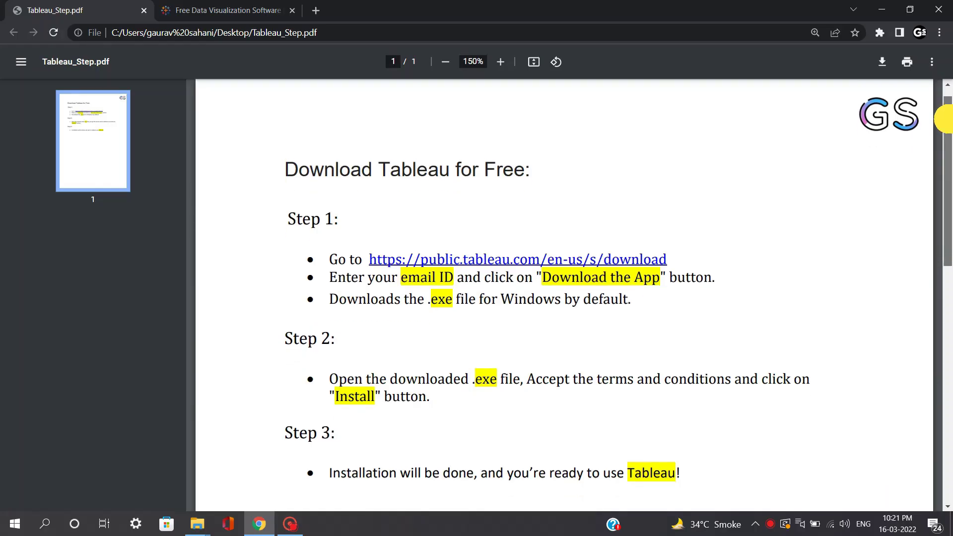
- Read the Tableau_Step.pdf download guide, then scroll the 'Free Data Visualization Software' tab
left_click_drag(937, 117, 947, 95)
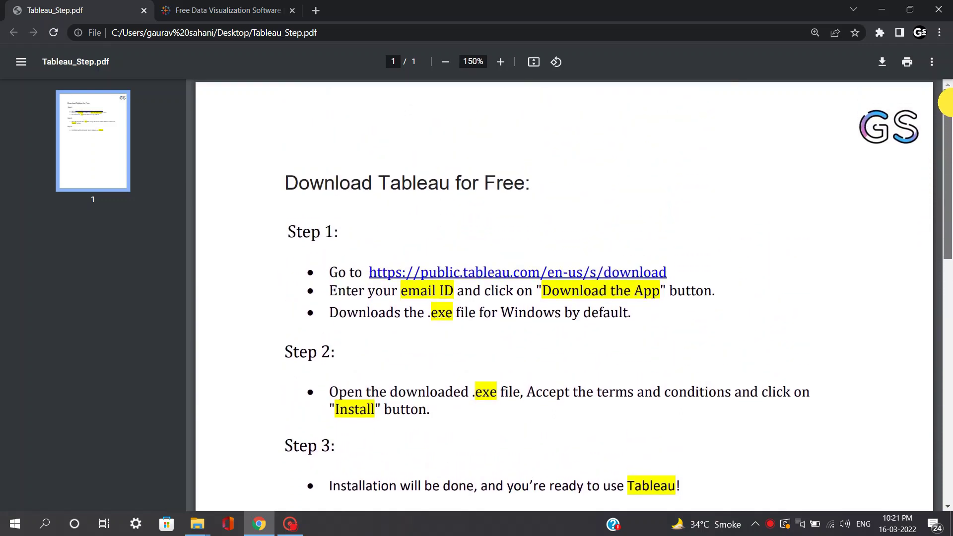
left_click(237, 18)
middle_click(864, 128)
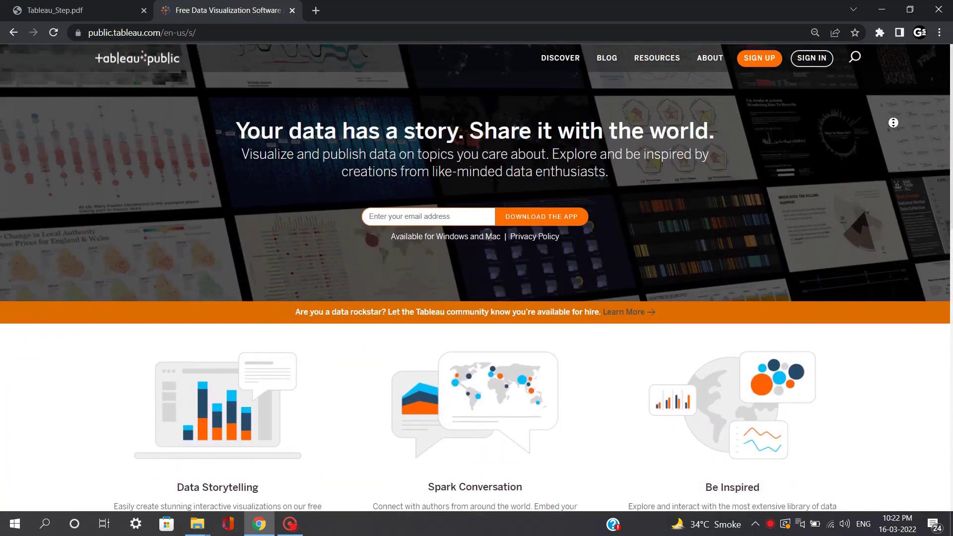
- Fill in a saved e-mail address and request the free Tableau Public app download
left_click(892, 128)
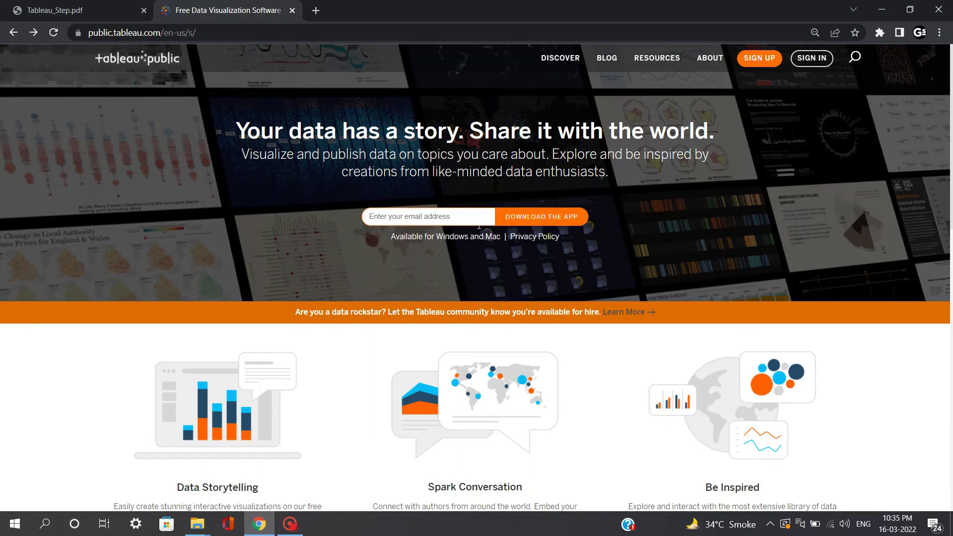
left_click(436, 216)
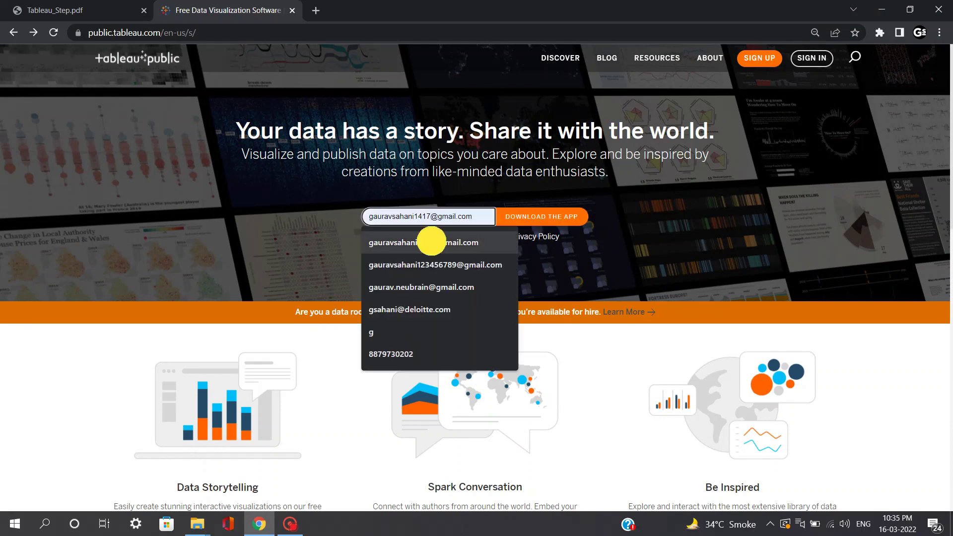
left_click(434, 245)
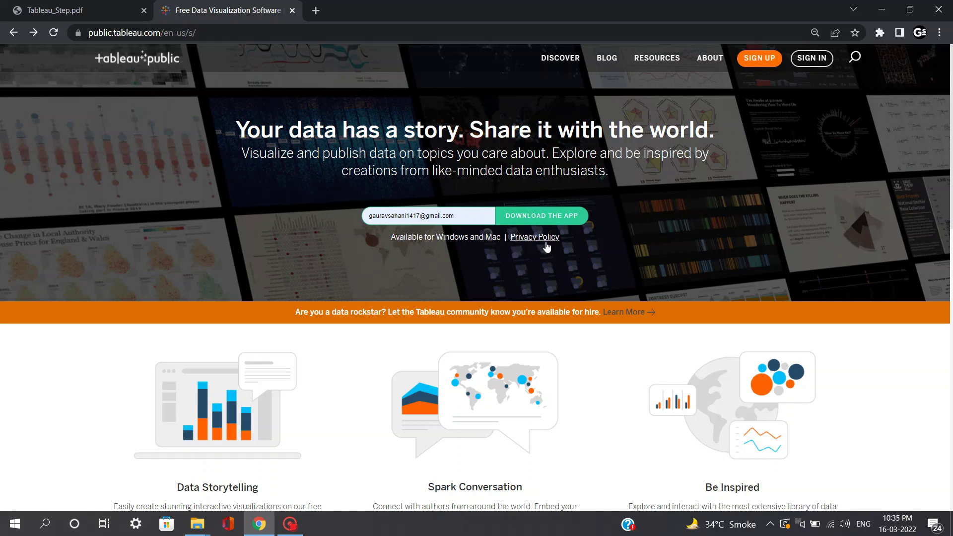
left_click(554, 214)
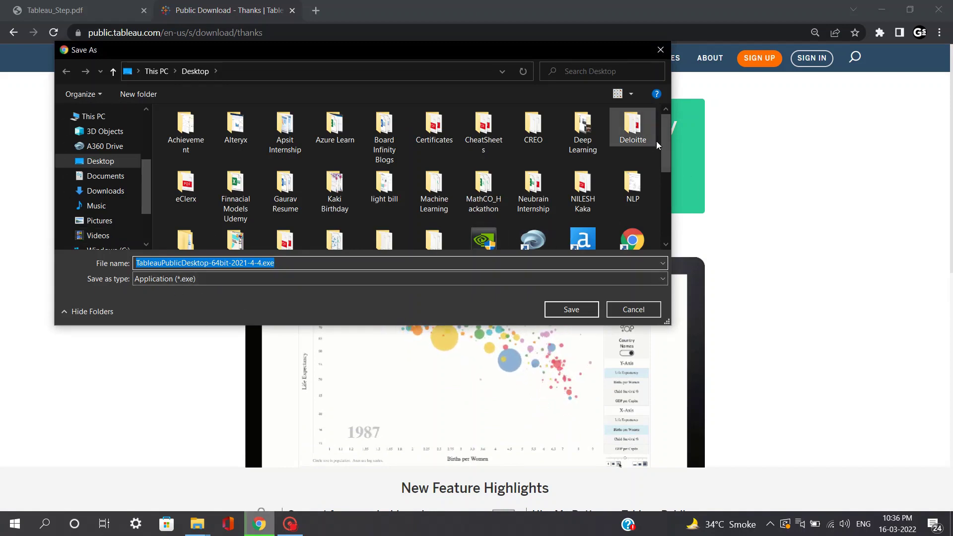
- Save TableauPublicDesktop-64bit-2021-4-4.exe to the Desktop under its proposed name
left_click_drag(666, 148, 654, 229)
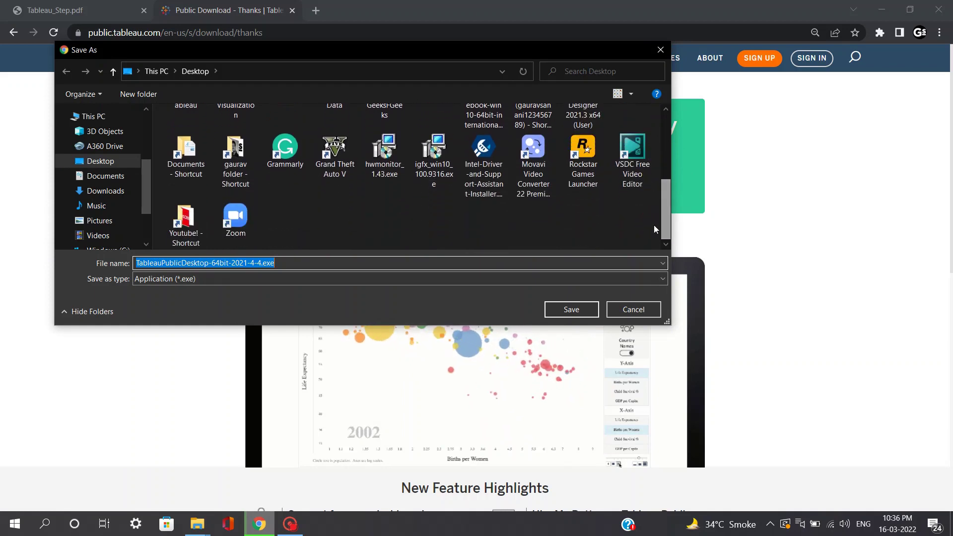
left_click(579, 308)
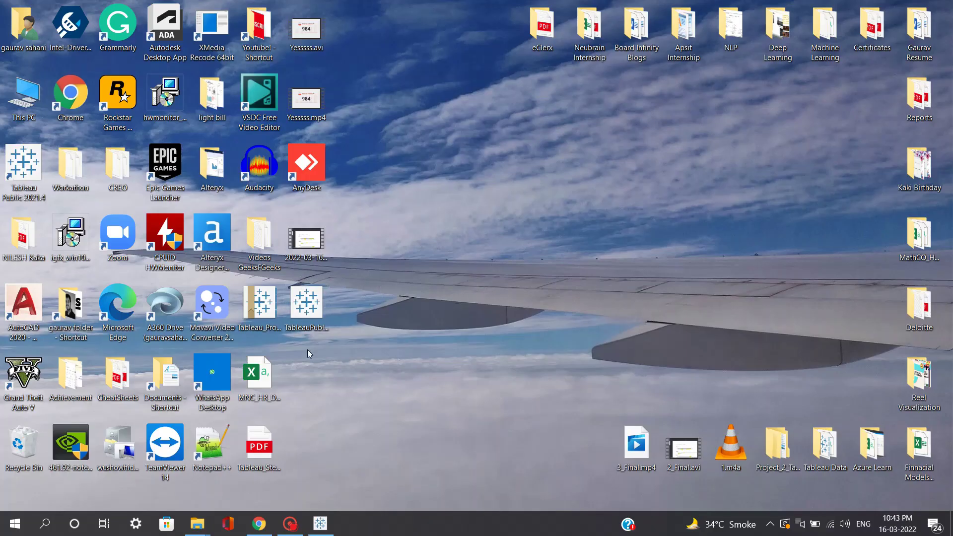
- Start Tableau Public 2021.4 from its Desktop shortcut
left_click(316, 315)
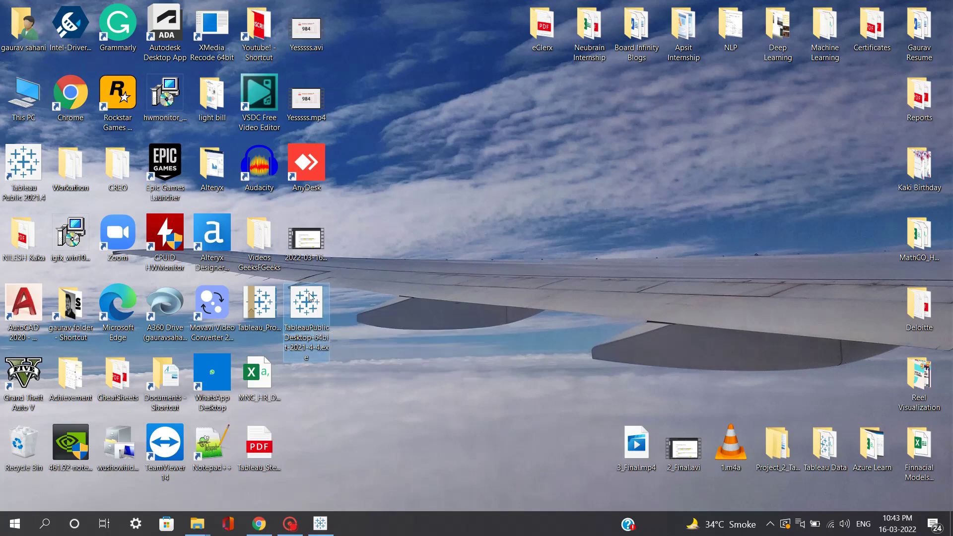
double_click(22, 167)
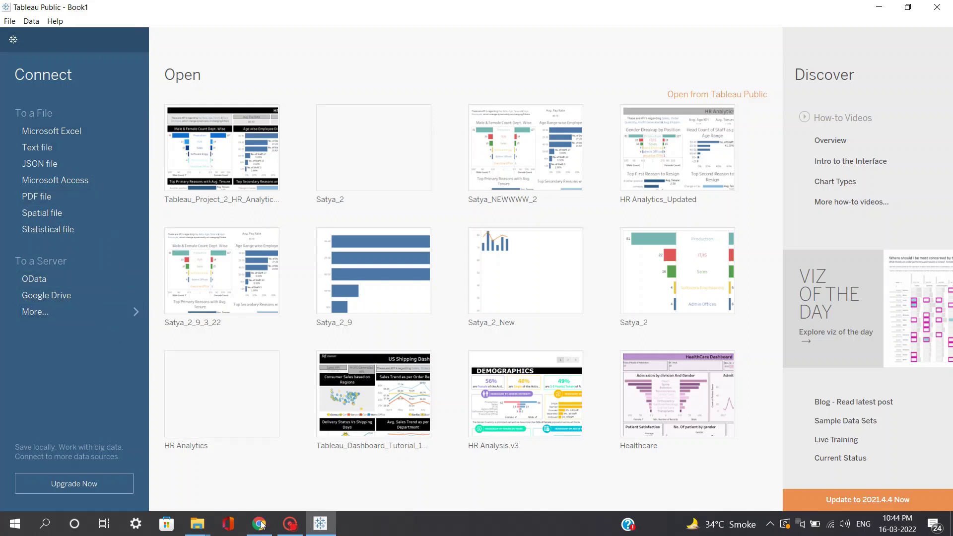
- Load Healthcare_Dashboard_Data.csv through the Text file connector and go to Sheet 1
left_click(445, 484)
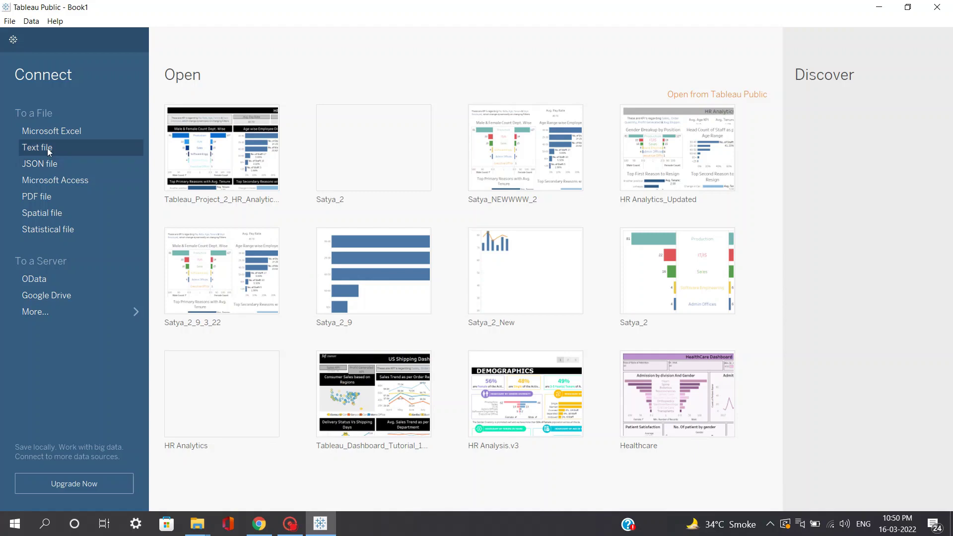
left_click(46, 148)
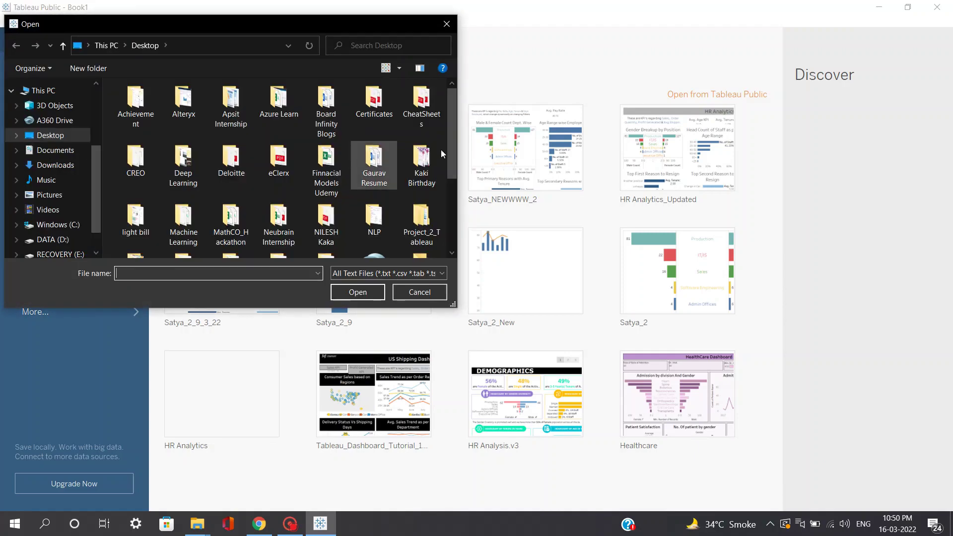
left_click_drag(449, 144, 436, 207)
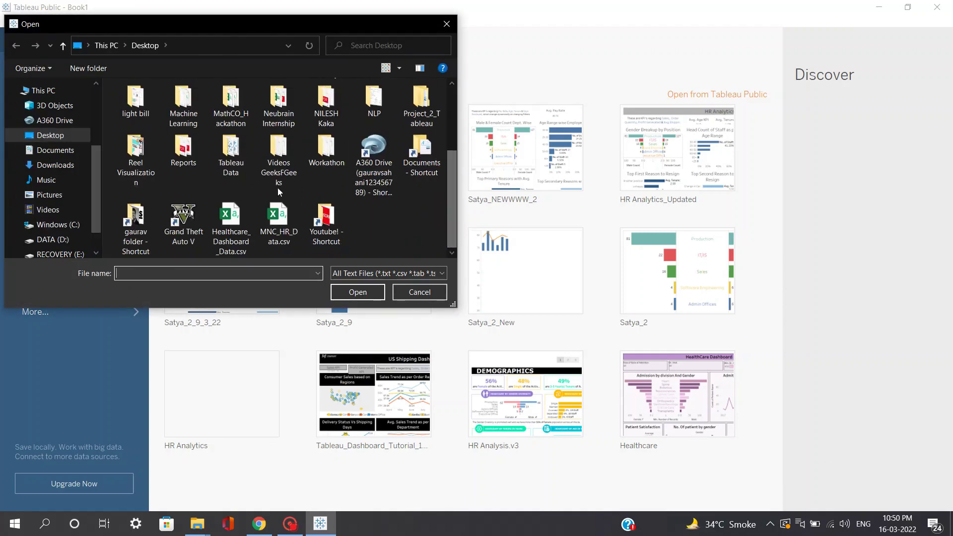
left_click(209, 229)
double_click(210, 230)
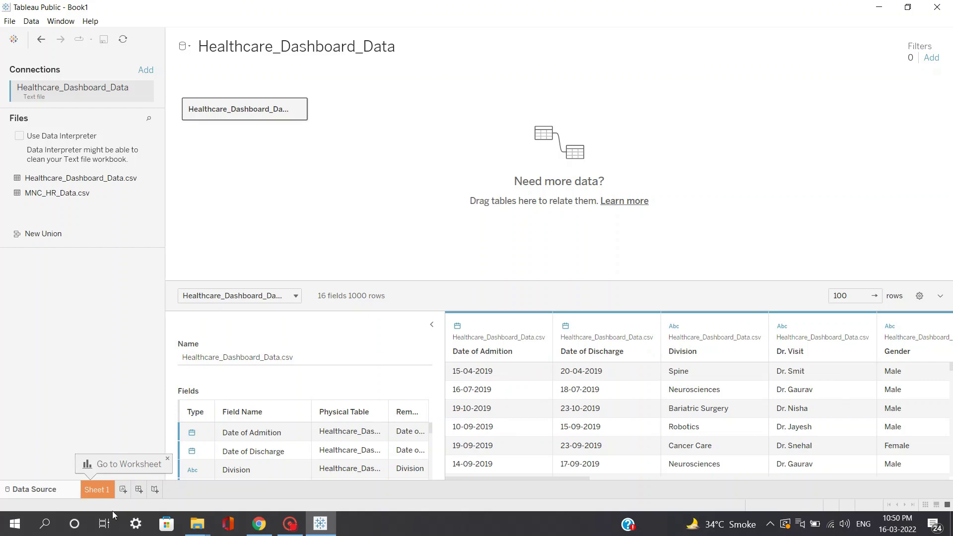
left_click(86, 490)
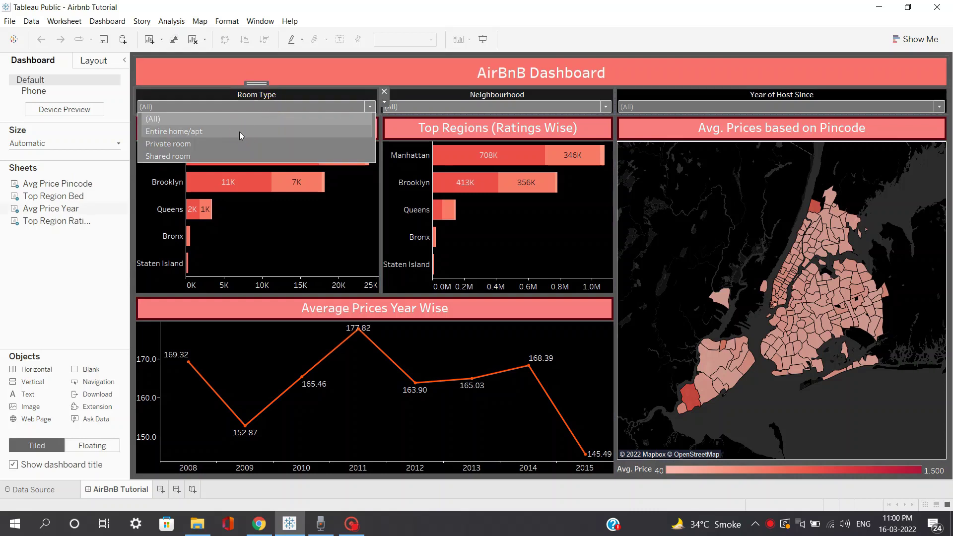
- Filter the dashboard's Room Type to Entire home/apt
left_click(239, 132)
left_click(297, 105)
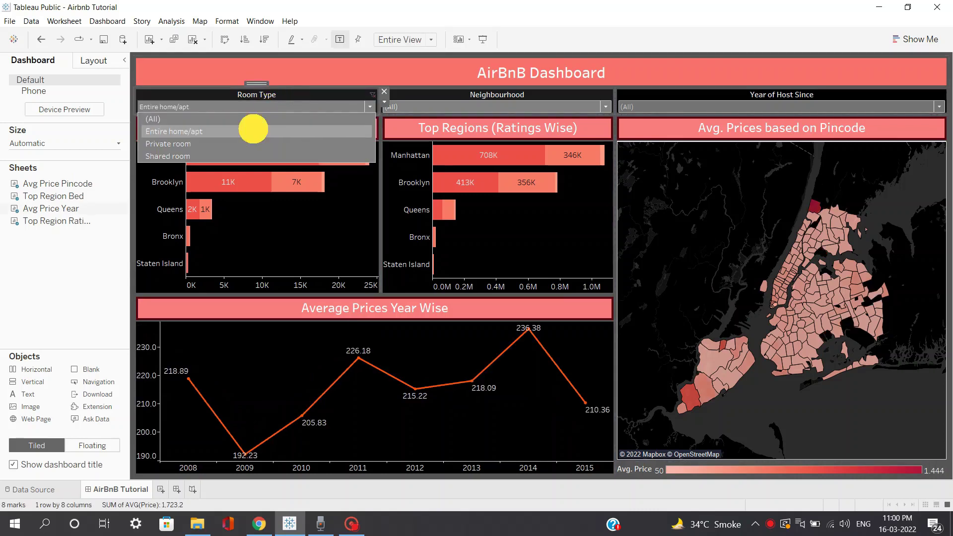
left_click(253, 131)
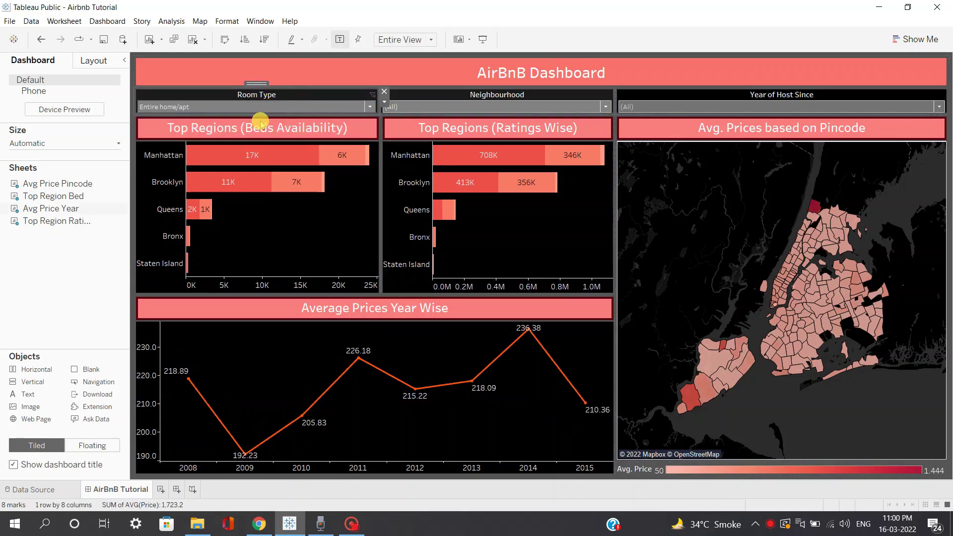
- Filter Neighbourhood to Brooklyn, then reset it to all neighbourhoods
left_click(508, 110)
left_click(467, 154)
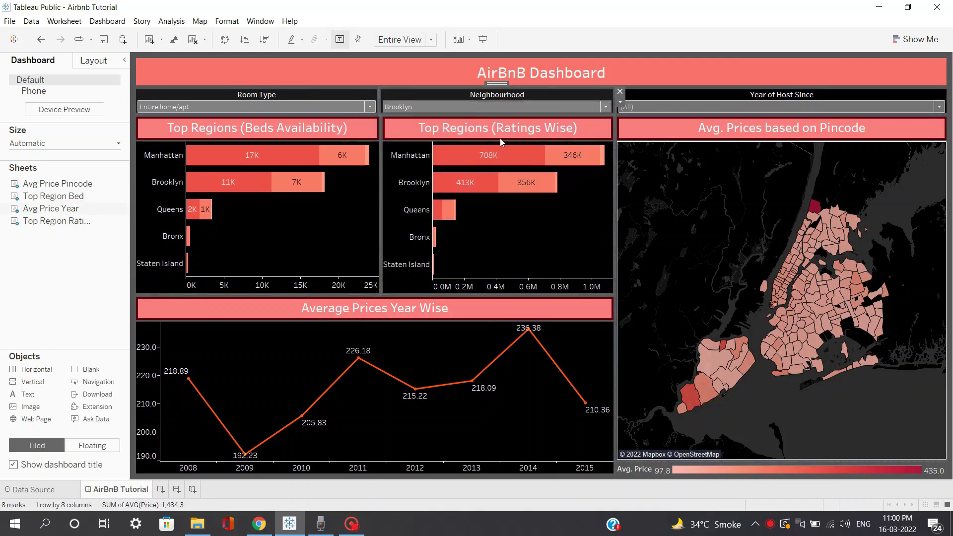
left_click(534, 109)
left_click(489, 134)
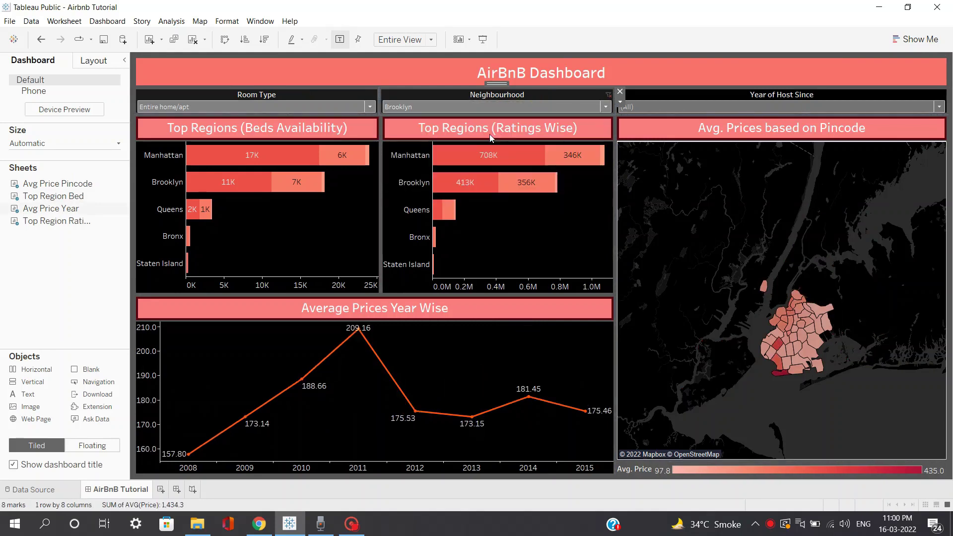
left_click(645, 106)
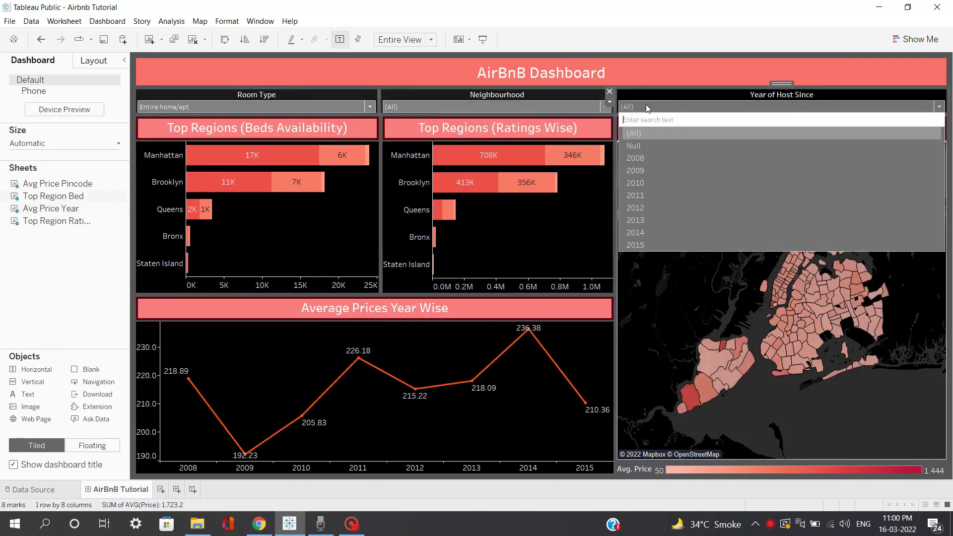
- Try host-since years 2011 and 2014, then reset the year filter to (All)
left_click(642, 197)
left_click(680, 106)
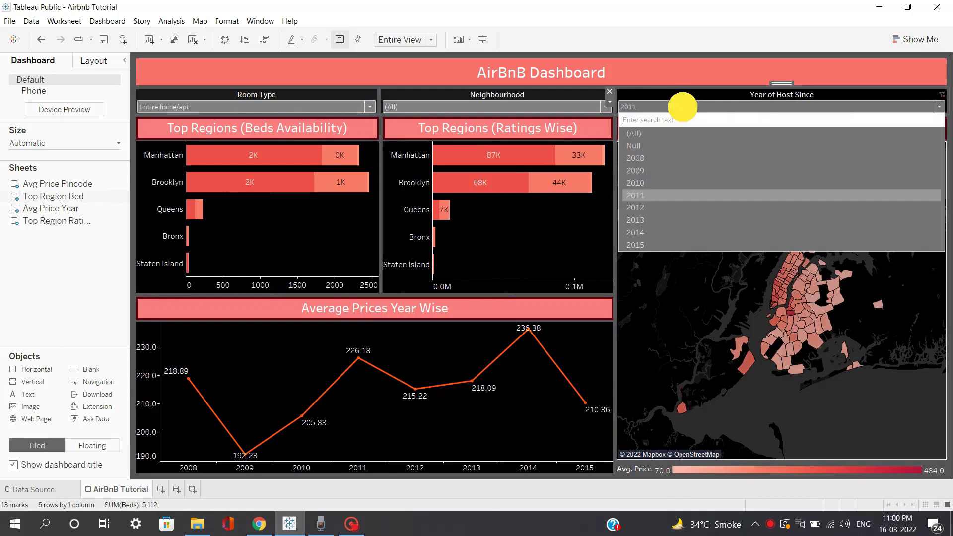
left_click(669, 232)
left_click(660, 106)
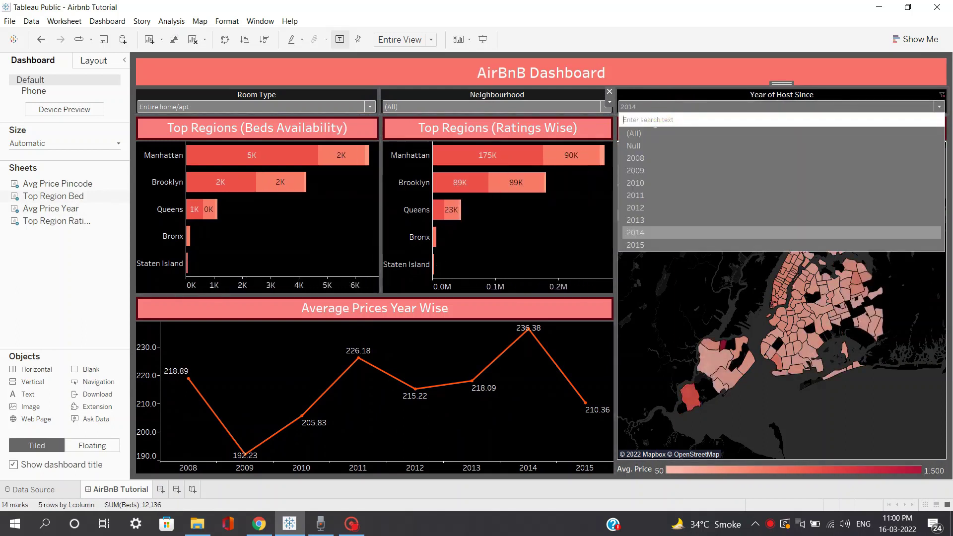
left_click(651, 131)
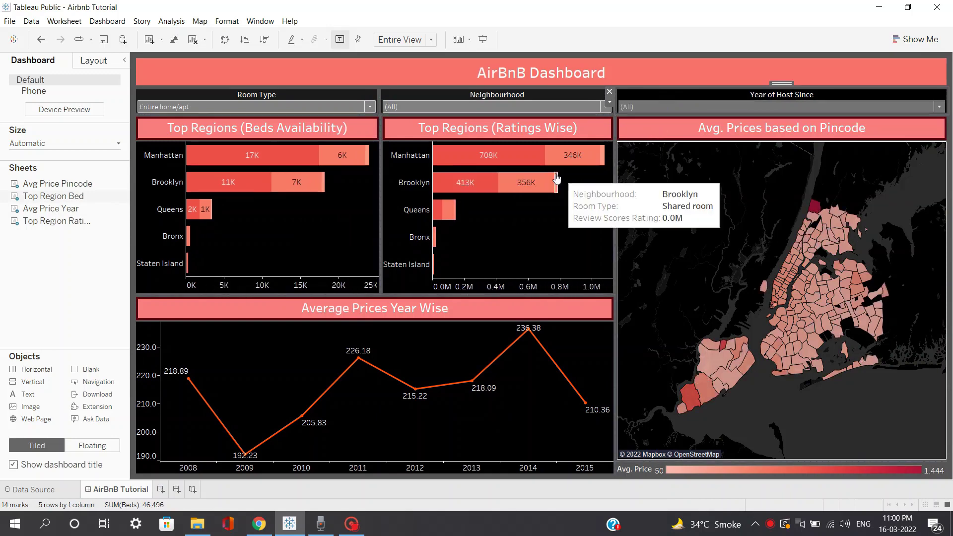
- Zoom the pincode price map in around zipcode 11429
mouse_move(536, 182)
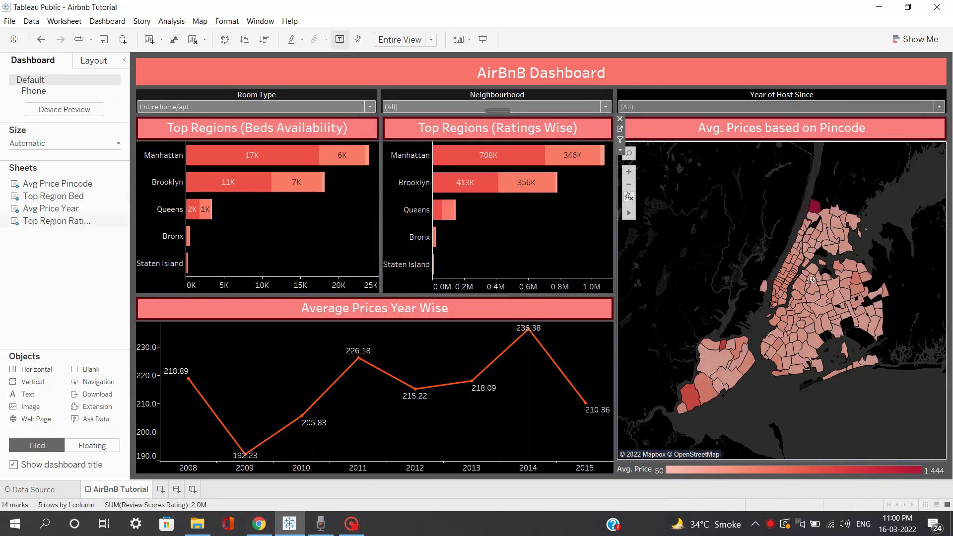
double_click(849, 305)
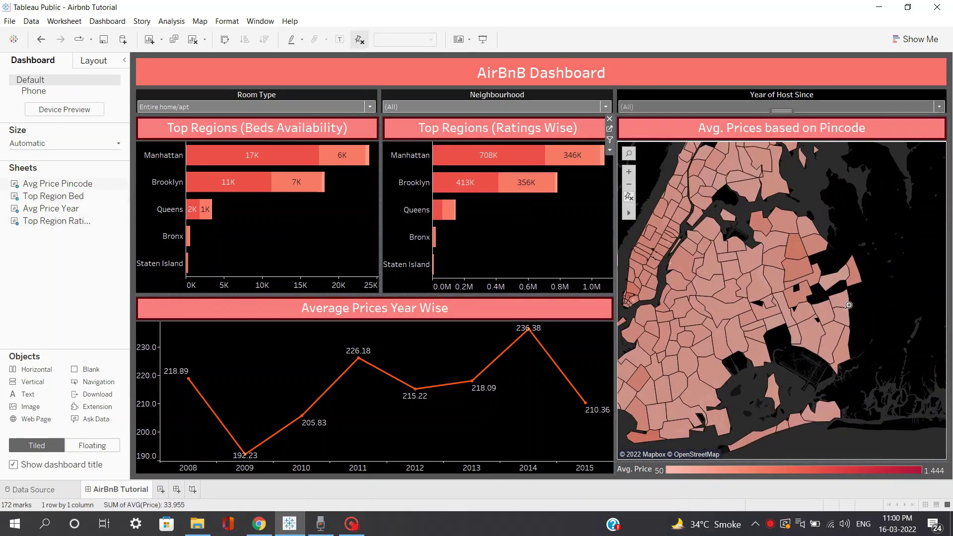
double_click(846, 303)
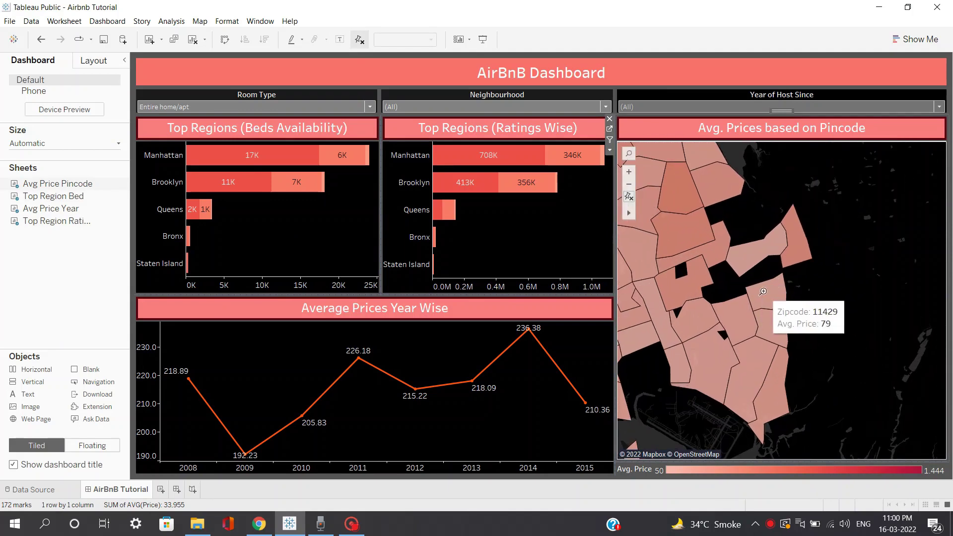